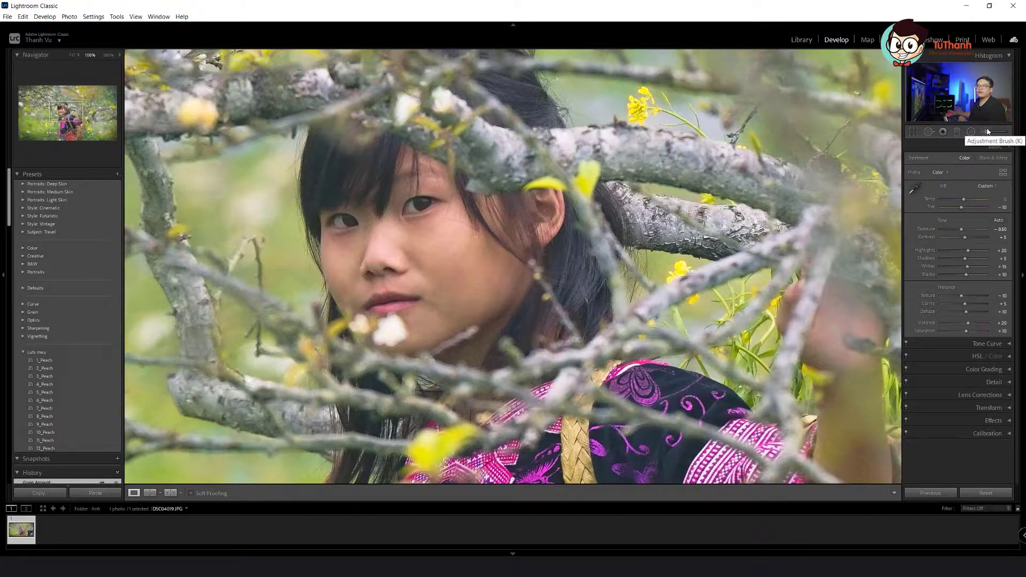
- Start an Adjustment Brush and paint a stroke over the girl's face skin
left_click(983, 132)
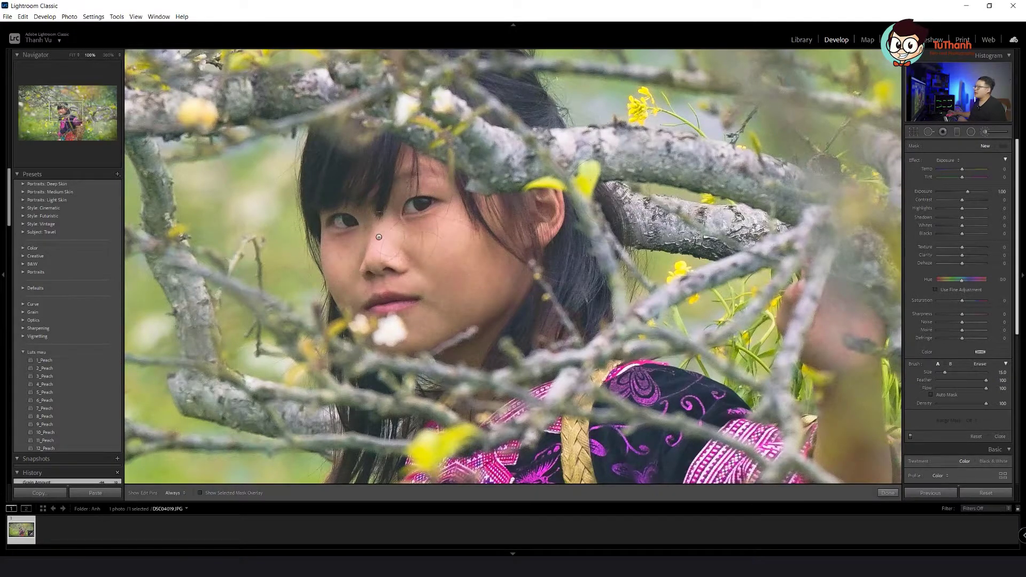
scroll(448, 259, "up", 2)
key("h")
scroll(351, 236, "down", 3)
mouse_move(351, 236)
left_mouse_down()
mouse_move(369, 289)
mouse_move(460, 308)
left_mouse_up()
- Show the red mask overlay and extend the face mask across the forehead
key("h")
left_click(260, 491)
key("h")
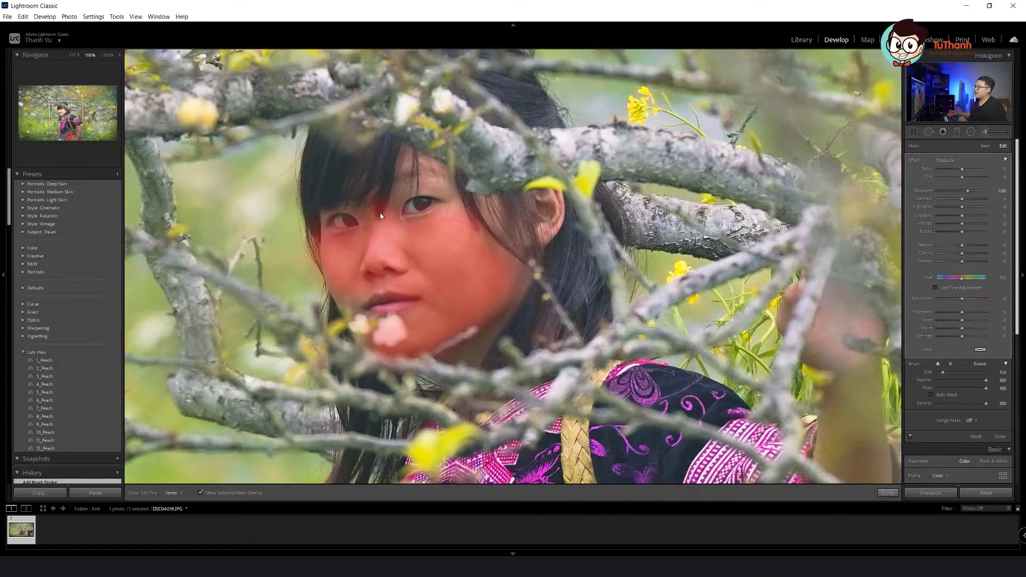
key("h")
left_click_drag(407, 173, 444, 183)
key("h")
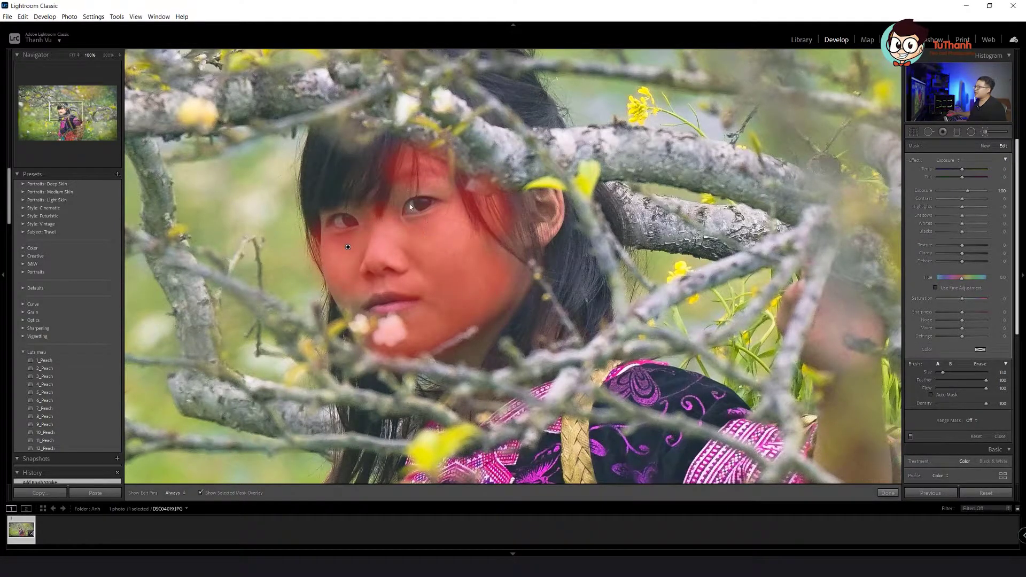
- Erase mask spills around the face with the Alt eraser
key("alt")
left_click_drag(376, 309, 365, 339)
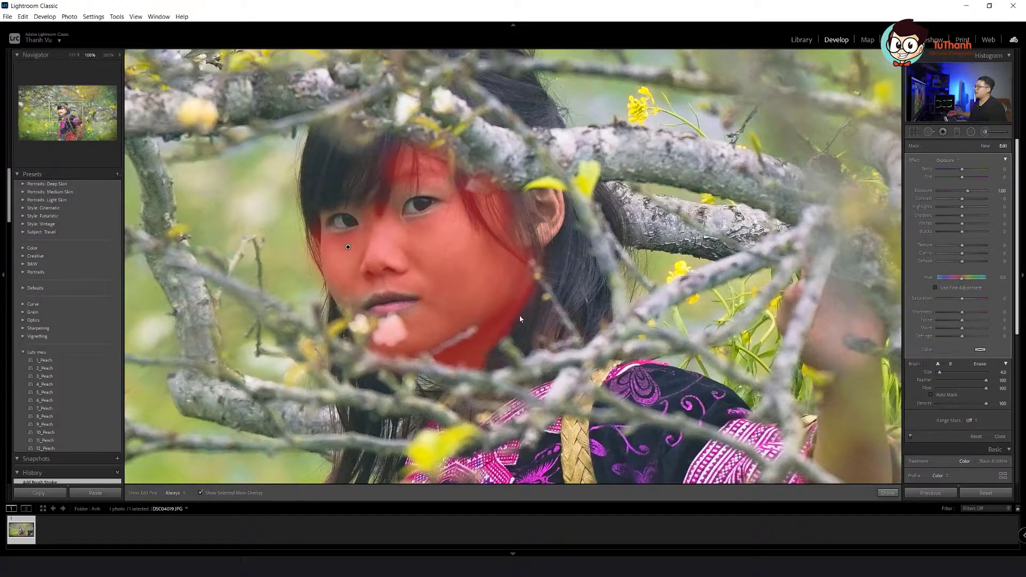
key("alt")
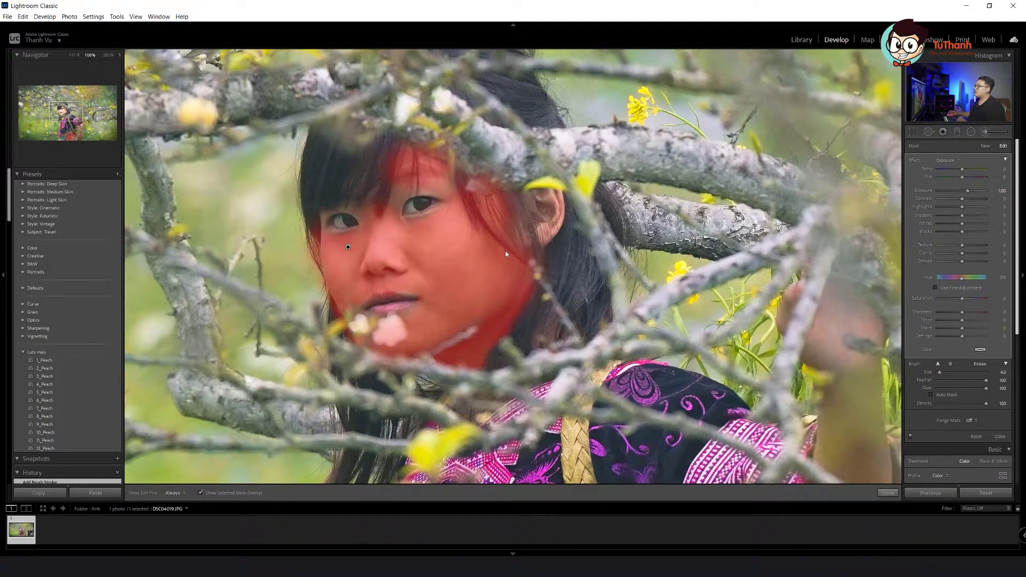
left_click(948, 160)
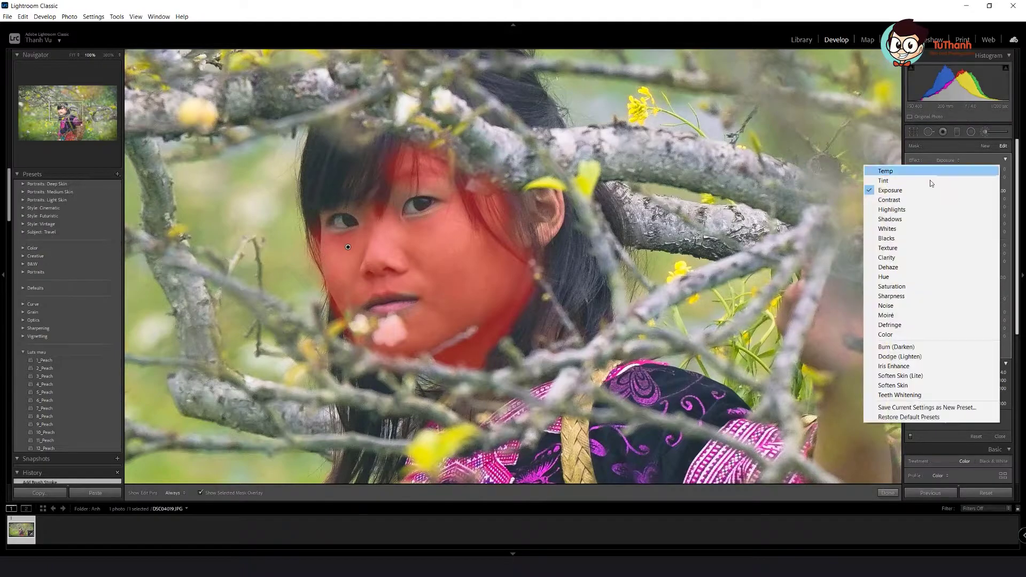
- Apply the Exposure effect to the face mask and set exposure to 0.20
left_click(915, 191)
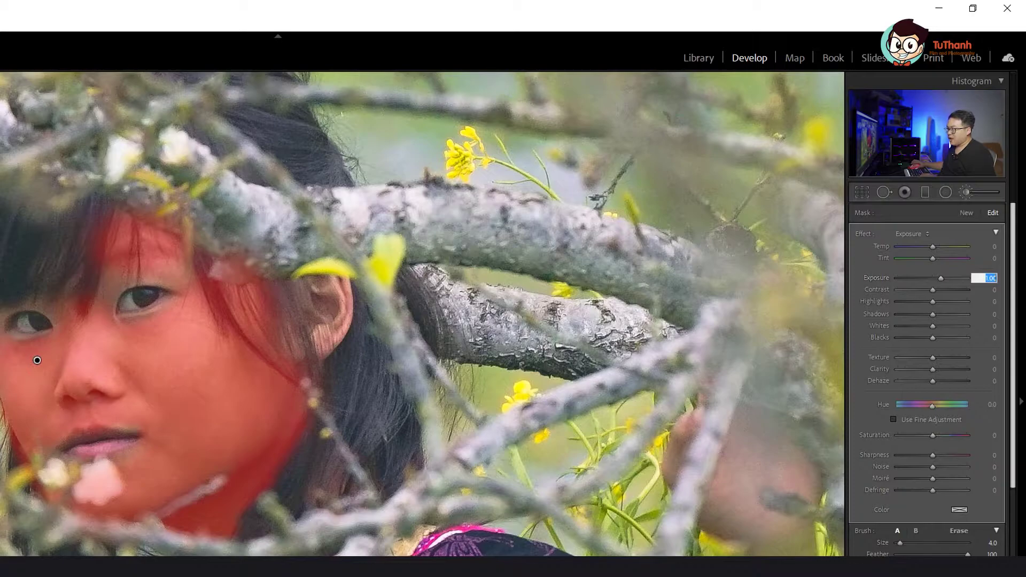
key("Return")
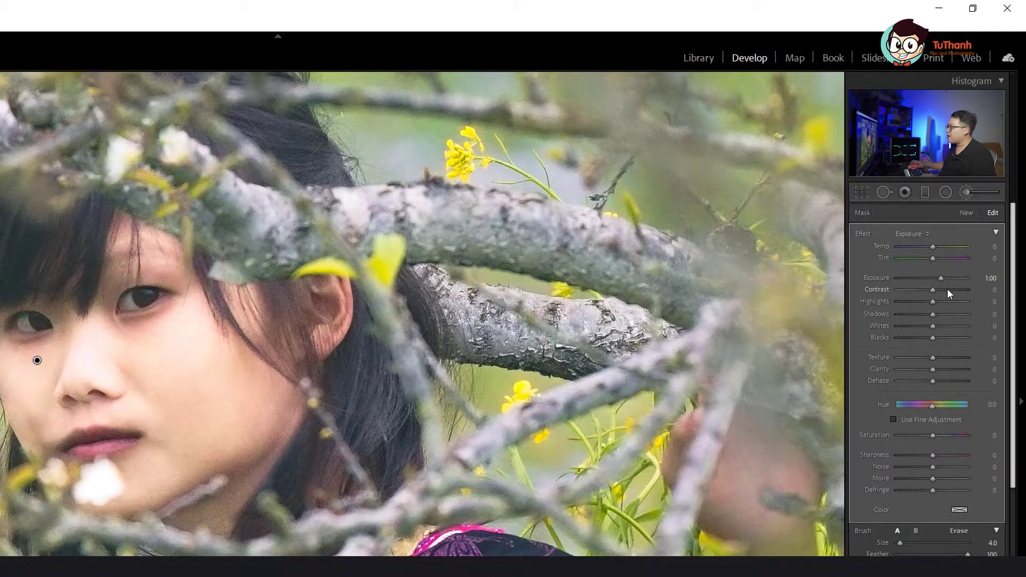
left_click(991, 278)
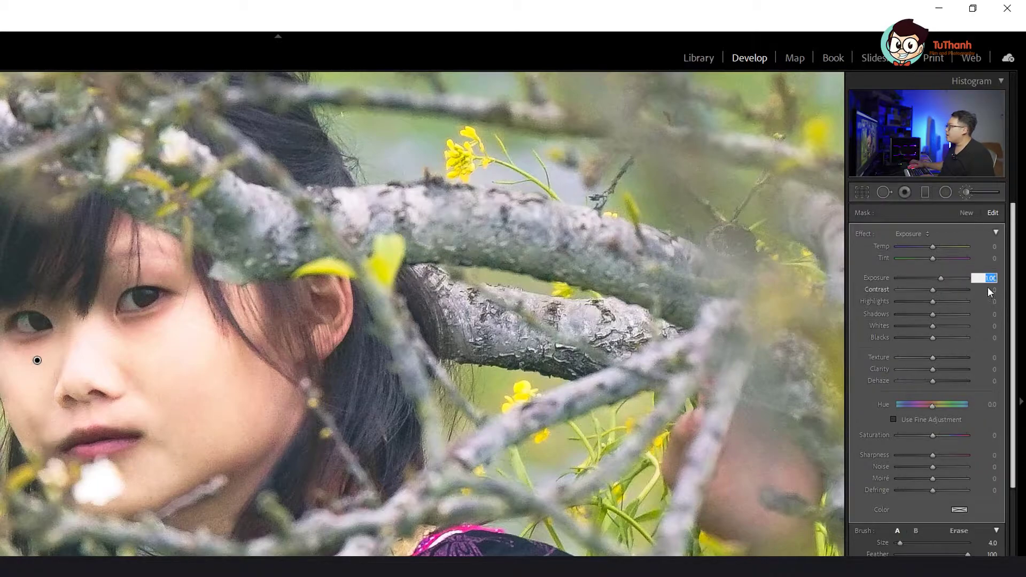
left_click_drag(940, 279, 936, 279)
left_click(987, 278)
type("0.2")
key("Return")
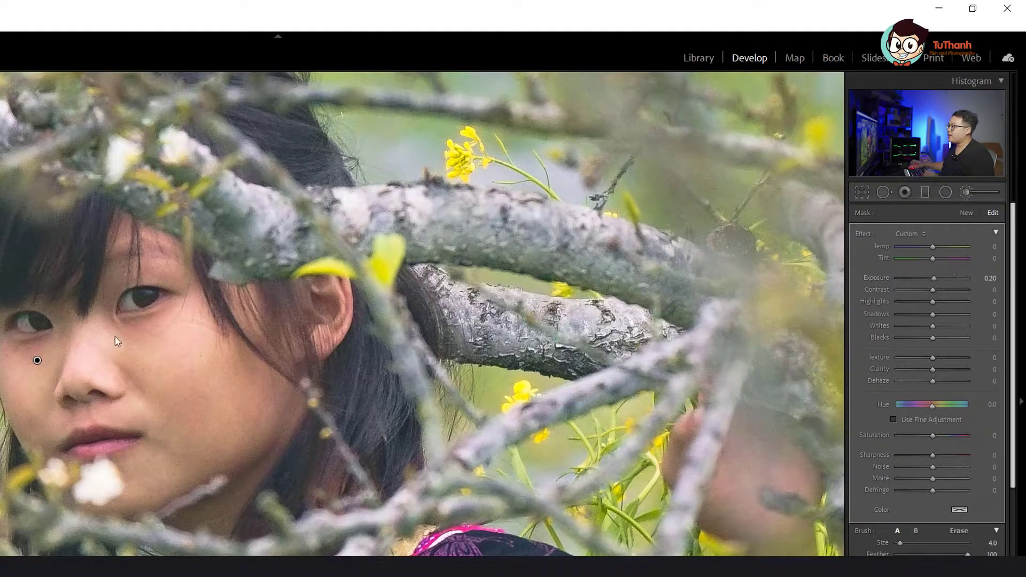
- Set the face mask's Sharpness to -15
right_click(37, 361)
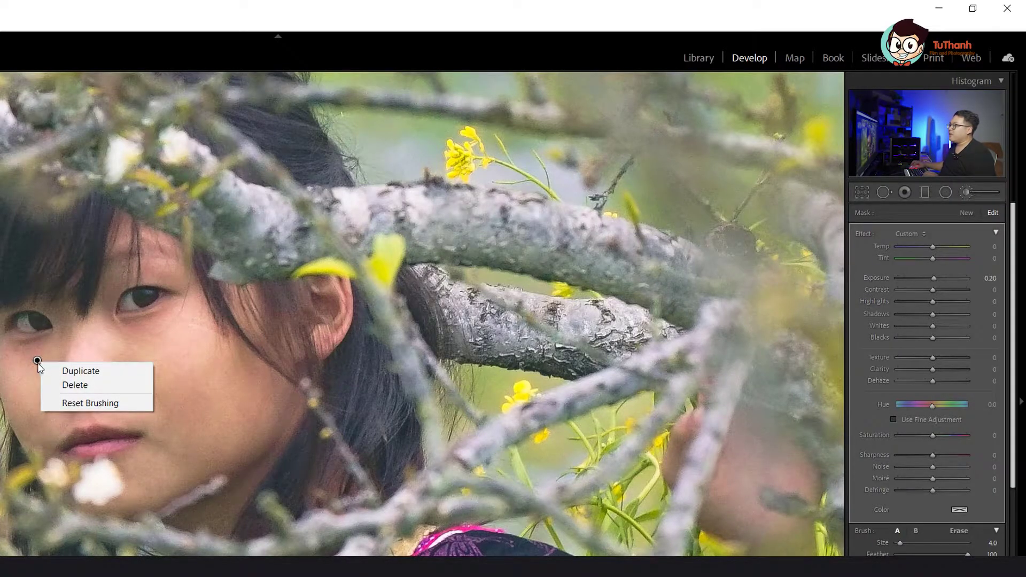
key("Escape")
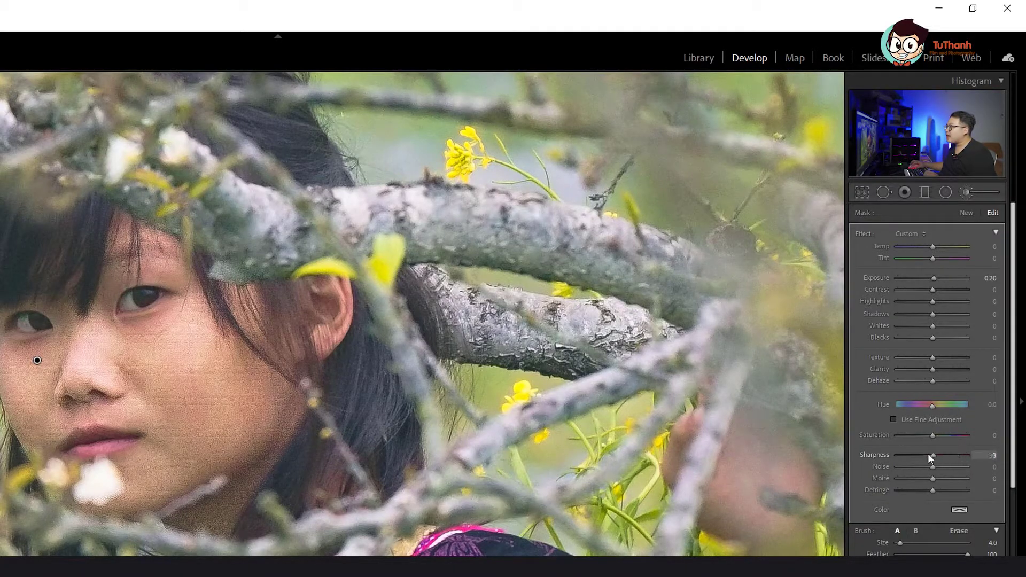
left_click_drag(898, 454, 941, 457)
left_click(996, 457)
type("-15")
key("Return")
left_click_drag(928, 454, 806, 450)
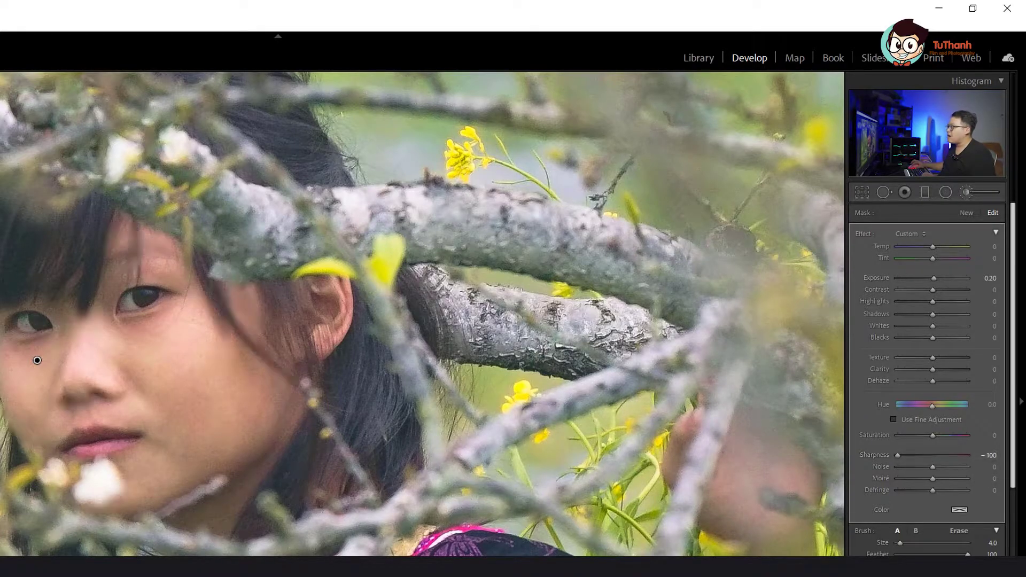
left_click(992, 457)
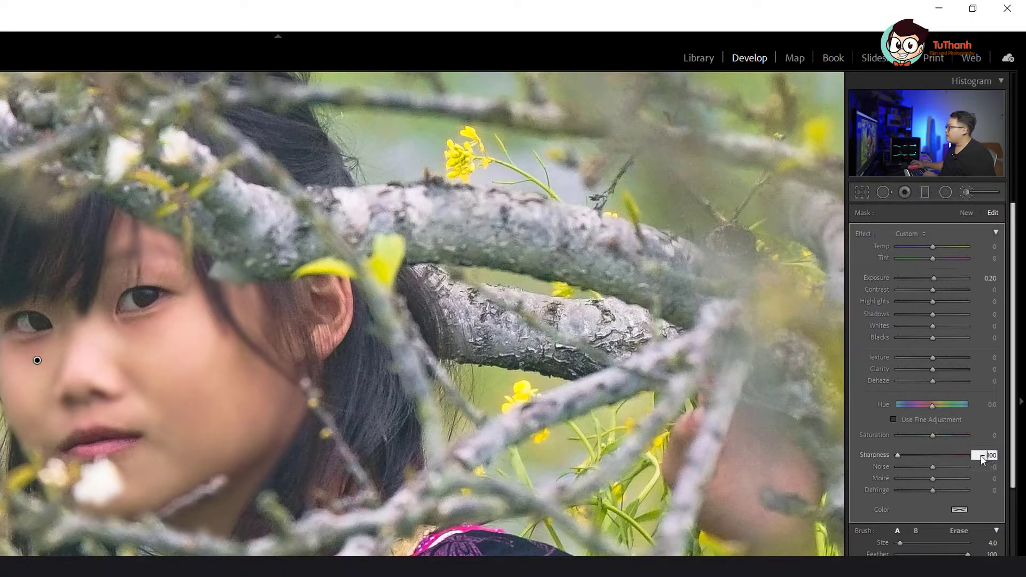
type("15")
key("Return")
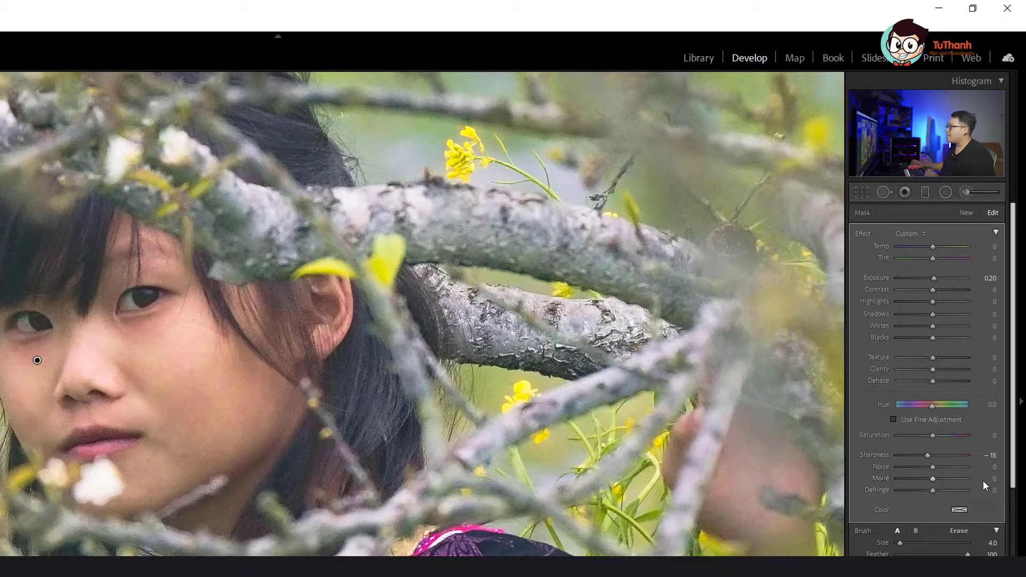
- Set the face mask's Noise reduction to 80
left_click(993, 467)
type("-8")
key("Return")
mouse_move(926, 469)
left_mouse_down()
mouse_move(911, 469)
mouse_move(951, 464)
left_mouse_up()
left_click(992, 468)
type("80")
key("Return")
- Retry face mask exposure at 0.30, comparing Fit and 100% views, then close the brush
key("z")
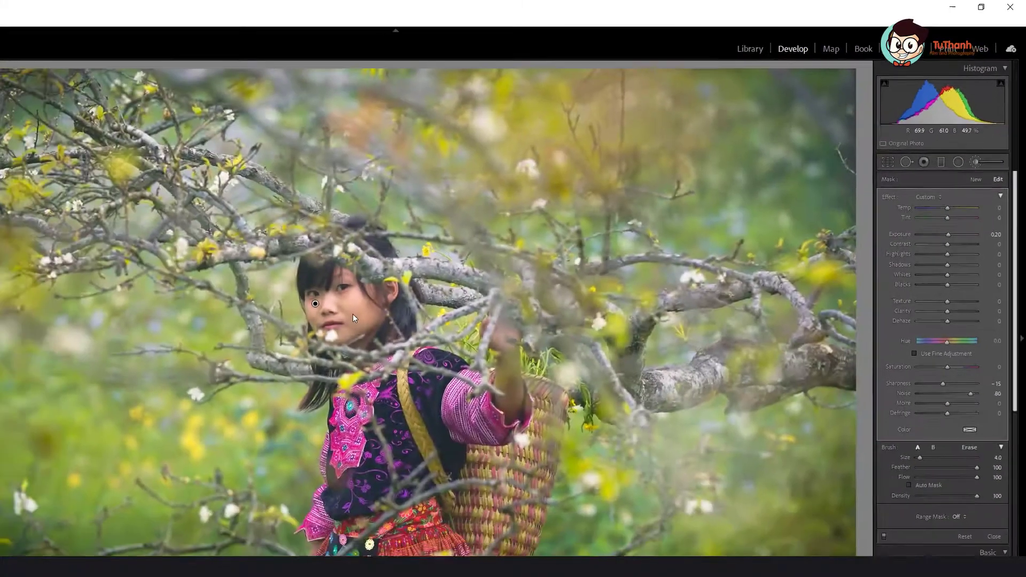
key("z")
key("z")
key("z")
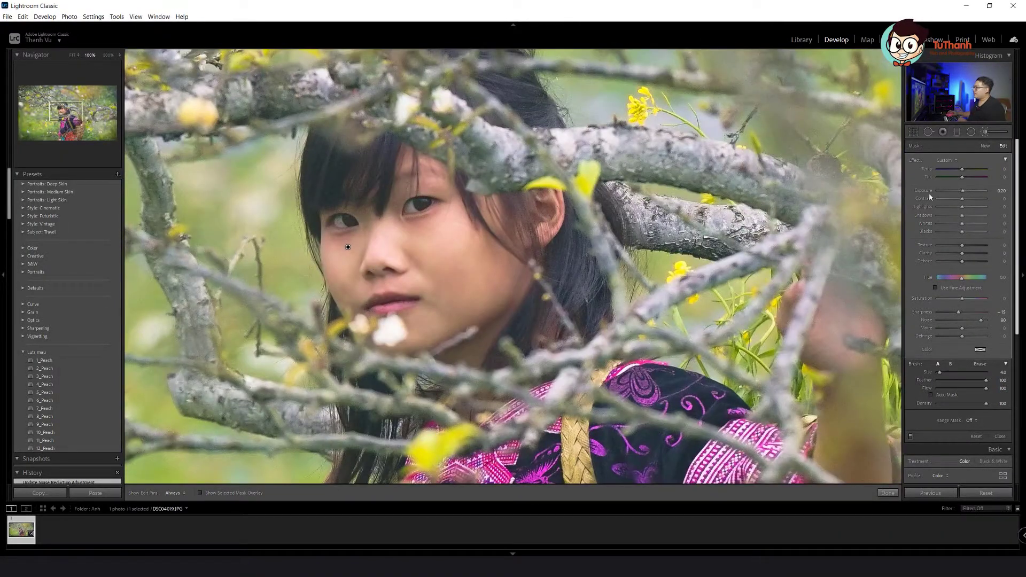
left_click(1000, 192)
type("0.3")
key("Return")
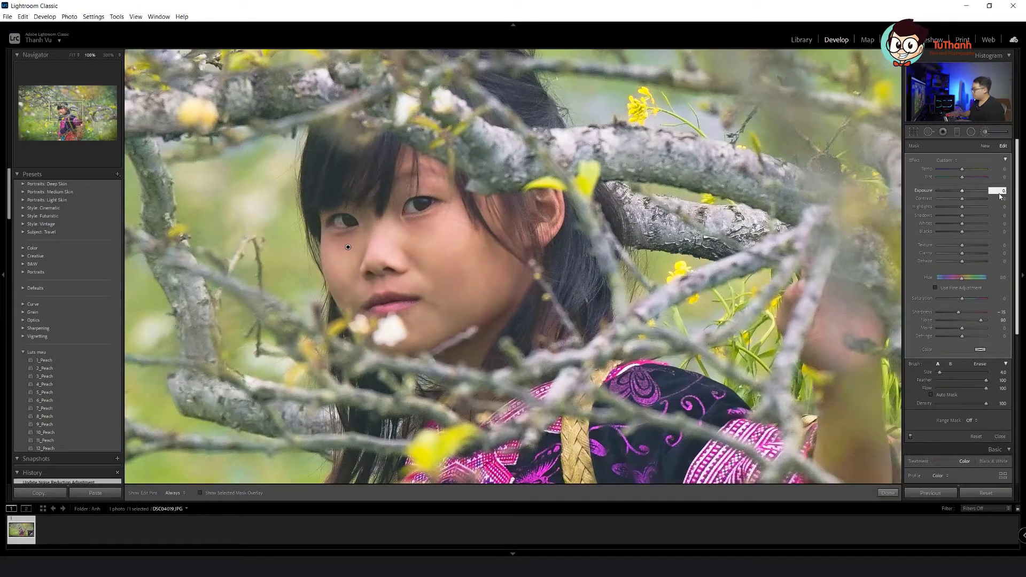
key("z")
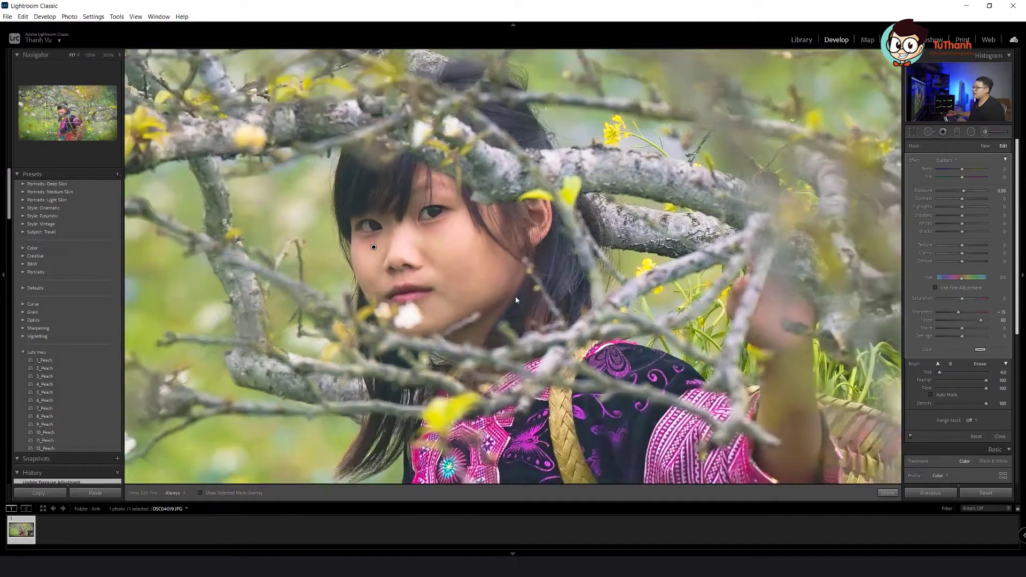
left_click(1002, 192)
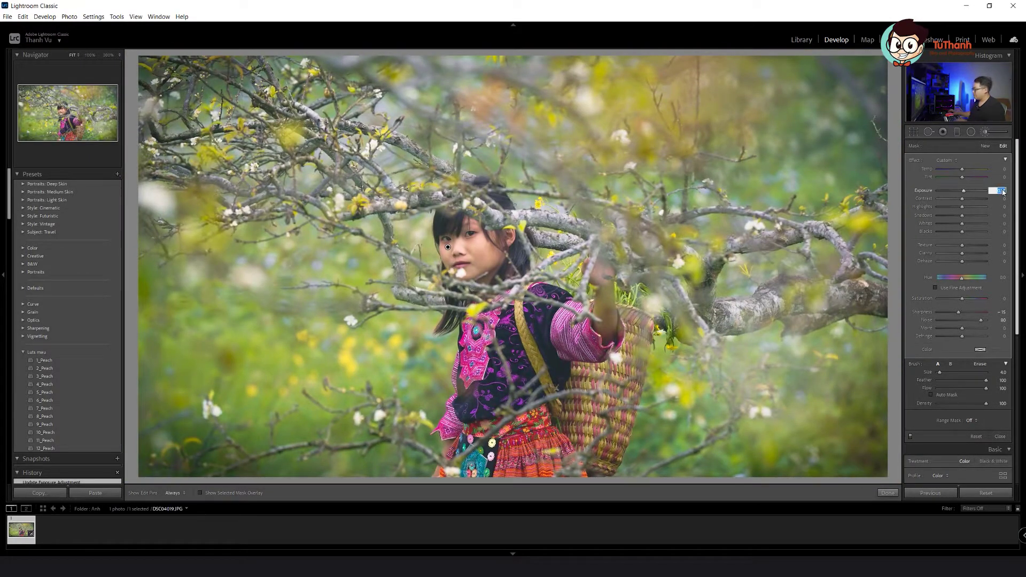
type("0.2")
key("z")
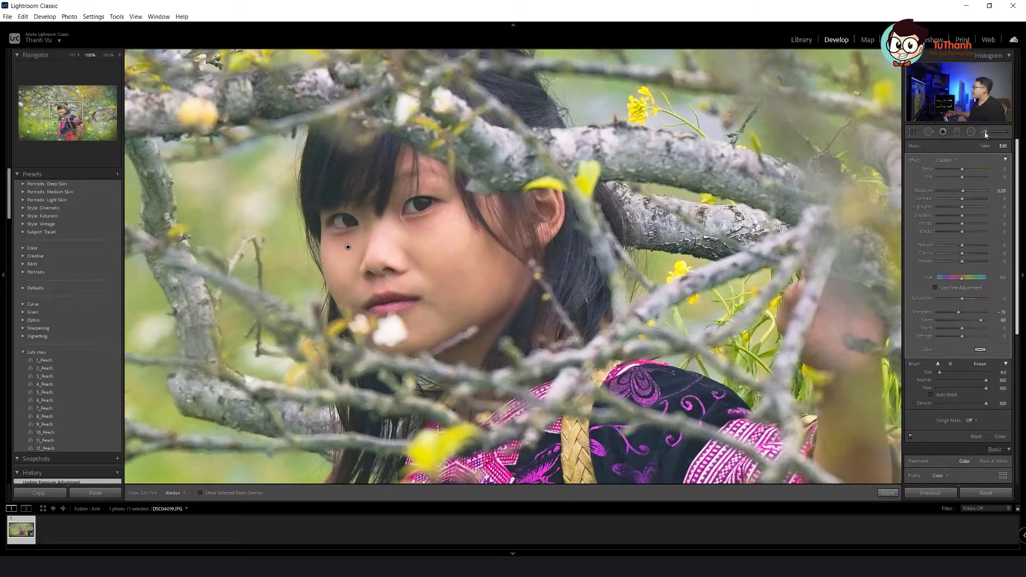
left_click(985, 133)
- Brush a Saturation 25 adjustment over the girl's lips and hide the mask overlay
left_click(986, 132)
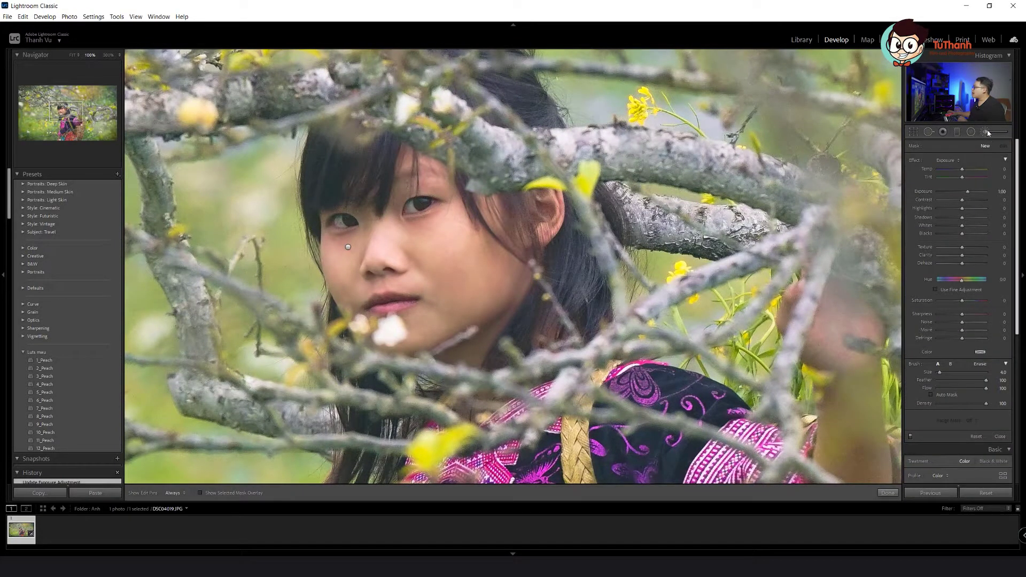
left_click(946, 160)
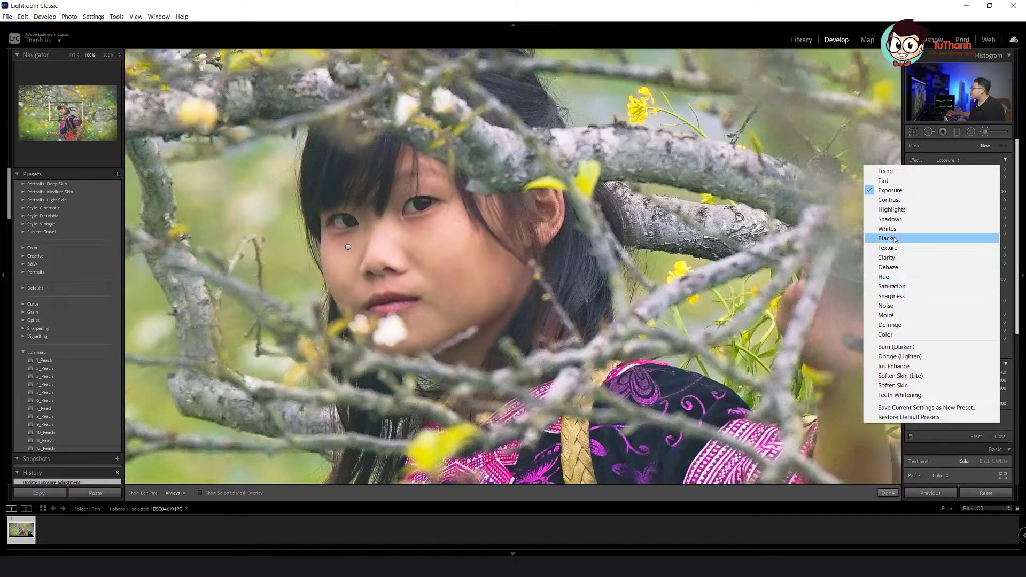
left_click(905, 288)
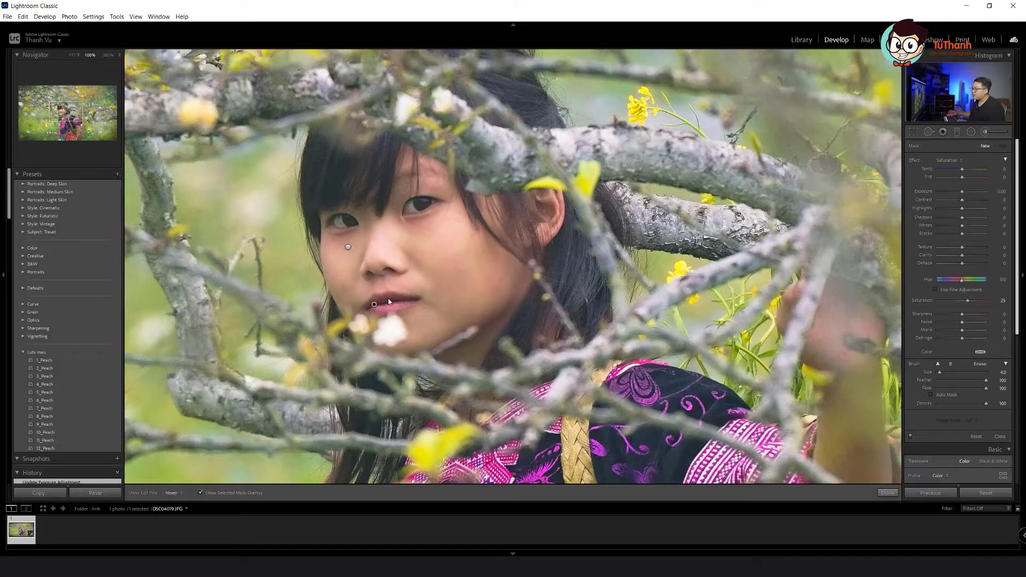
left_click_drag(385, 314, 425, 309)
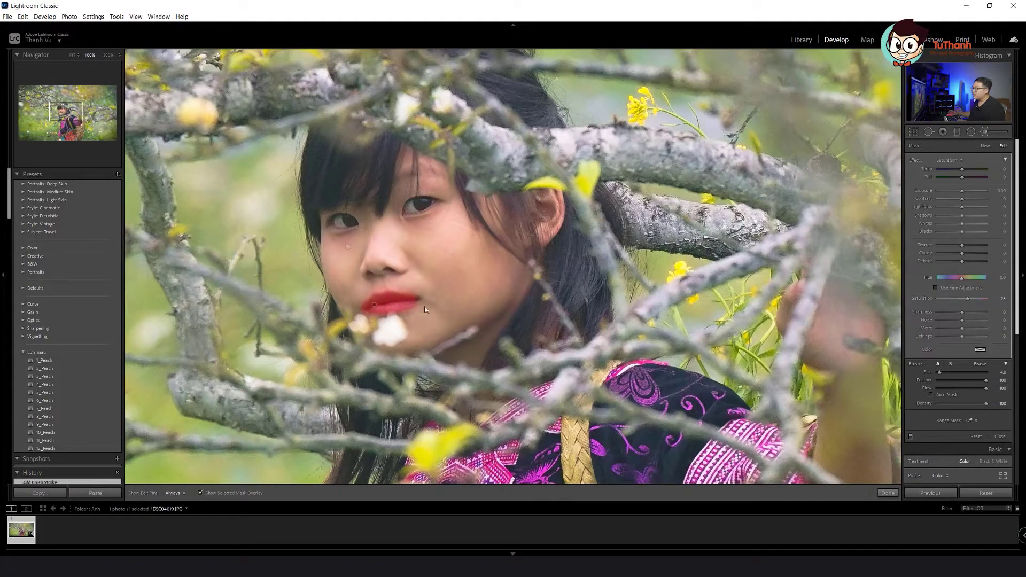
left_click(200, 492)
scroll(1015, 203, "down", 2)
scroll(1015, 203, "up", 2)
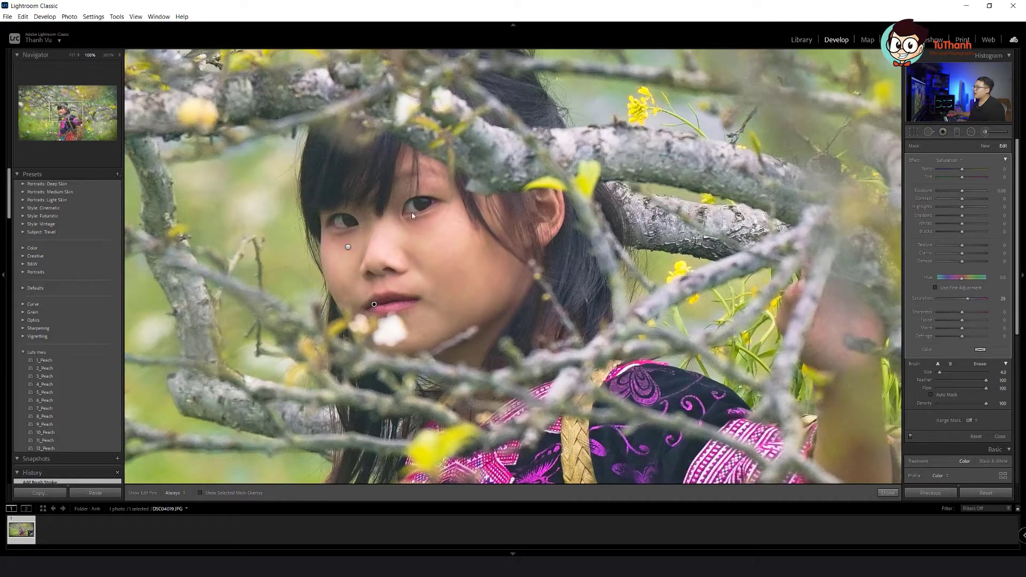
left_click(985, 145)
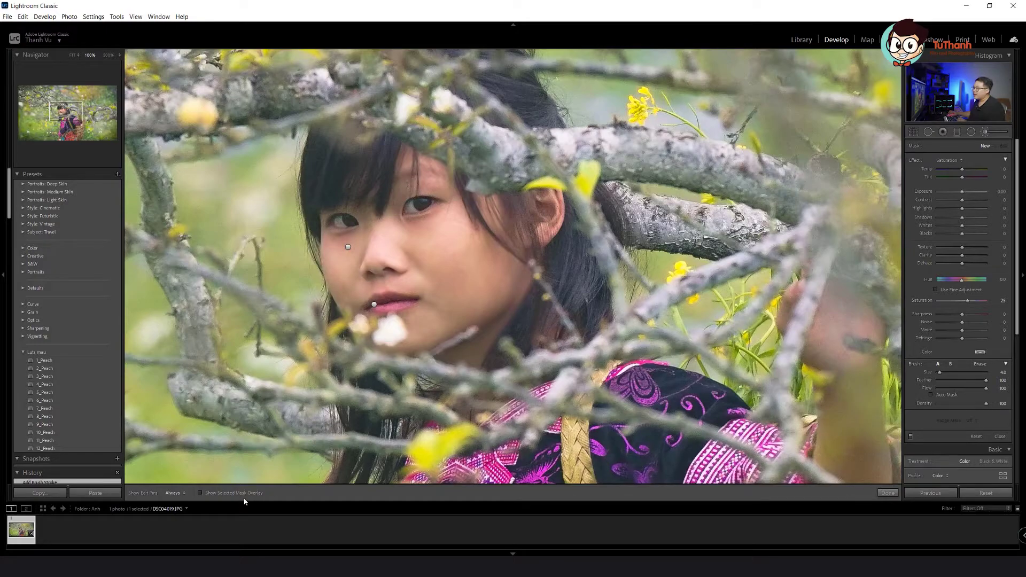
- Paint a new mask over the girl's eyes and set its effect to Exposure
left_click_drag(409, 209, 412, 214)
key("h")
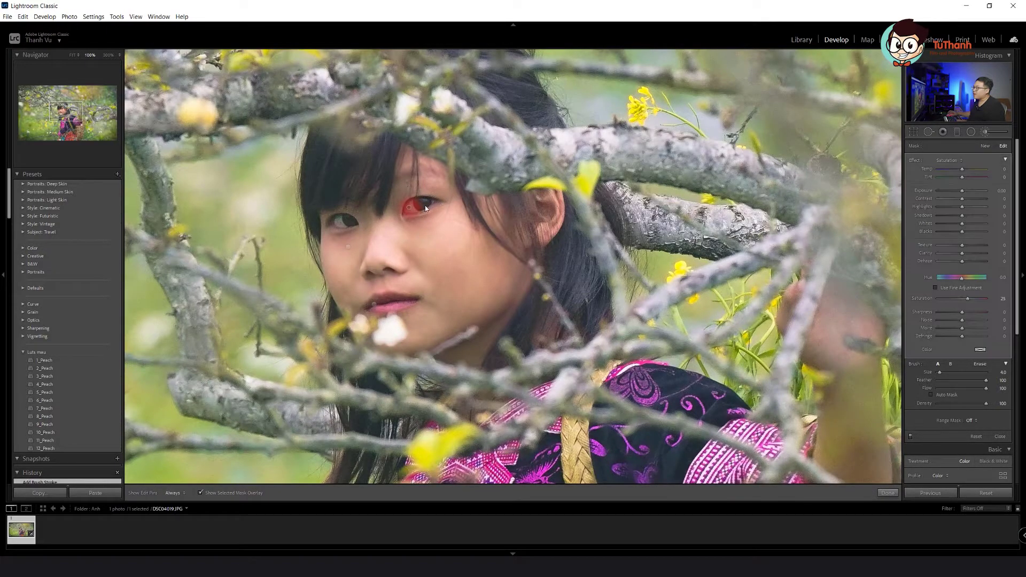
key("alt")
key("alt")
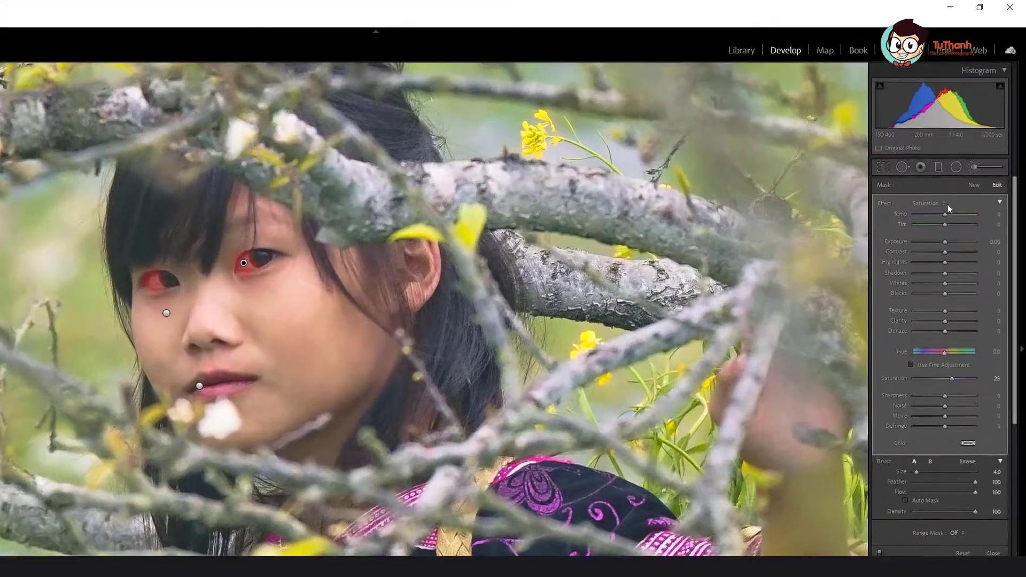
left_click(947, 160)
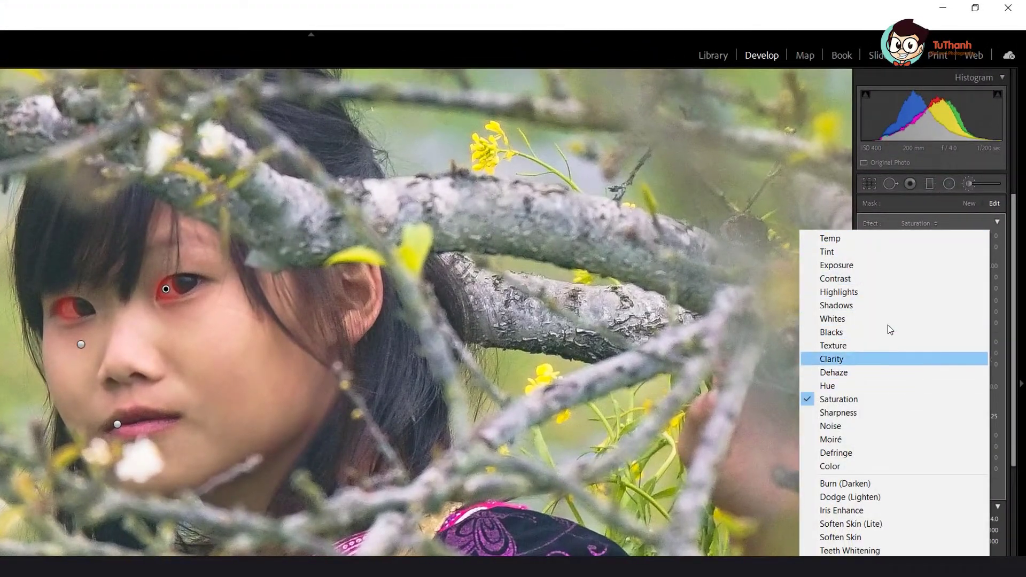
left_click(901, 266)
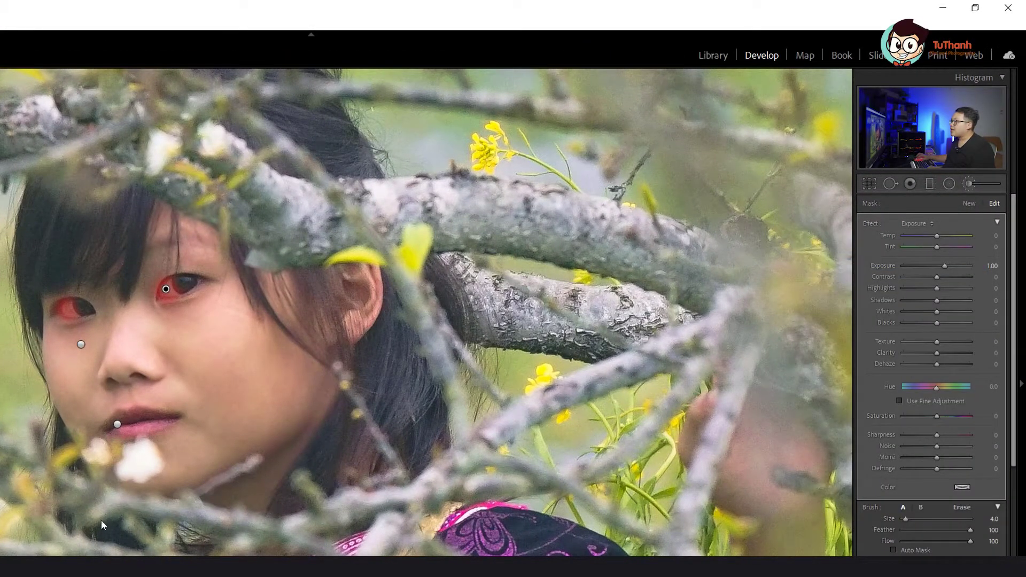
left_click(921, 224)
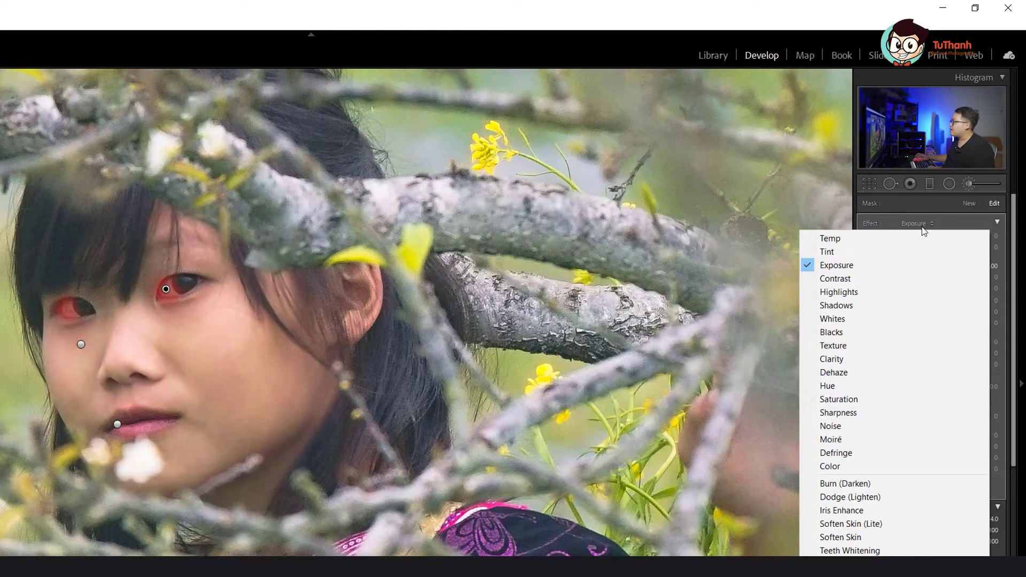
left_click(868, 265)
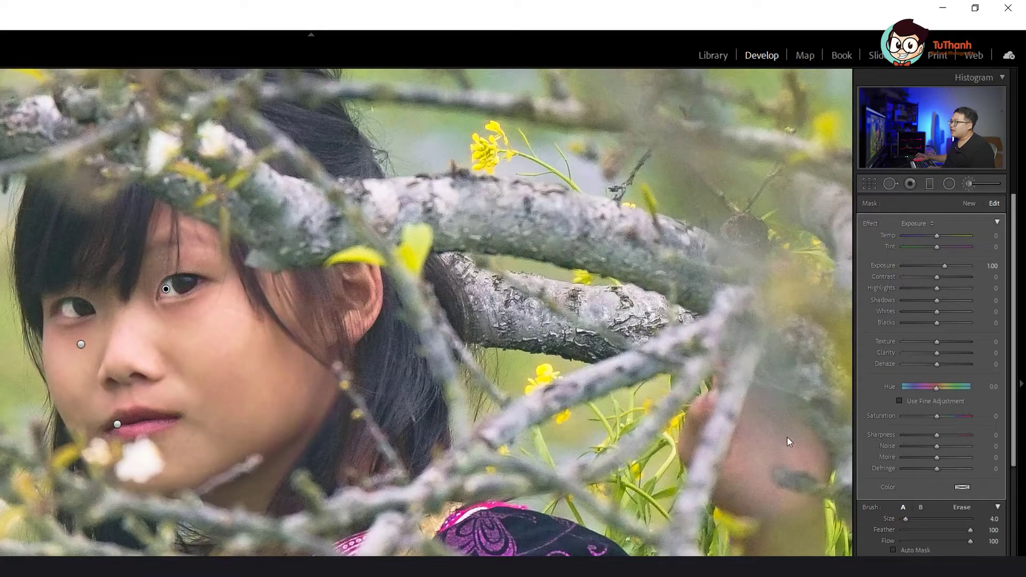
- Set the eye mask's exposure amount (0.5, then 1.5) and zoom out to the whole photo
left_click(994, 267)
type("0.5")
key("Return")
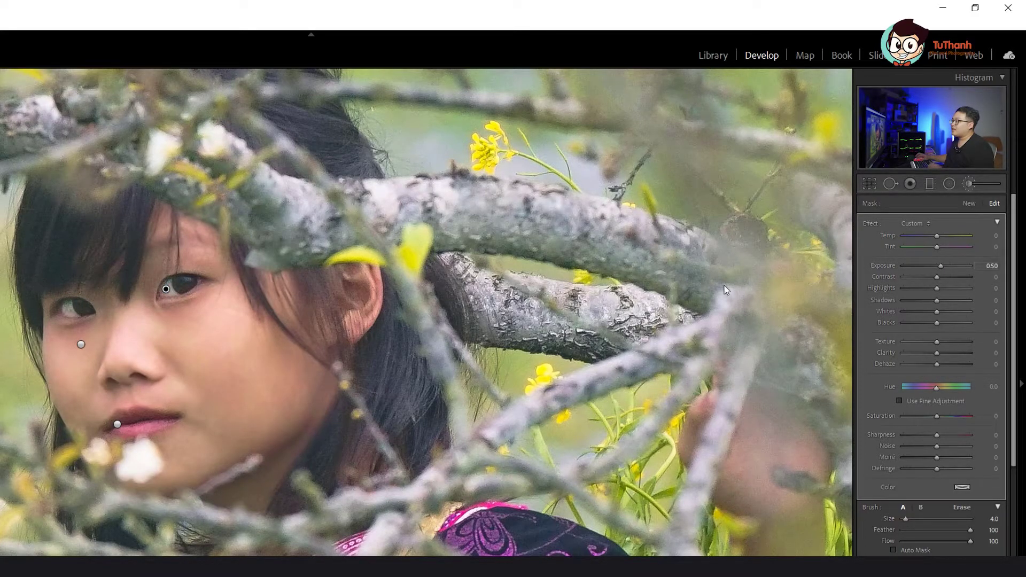
left_click(995, 266)
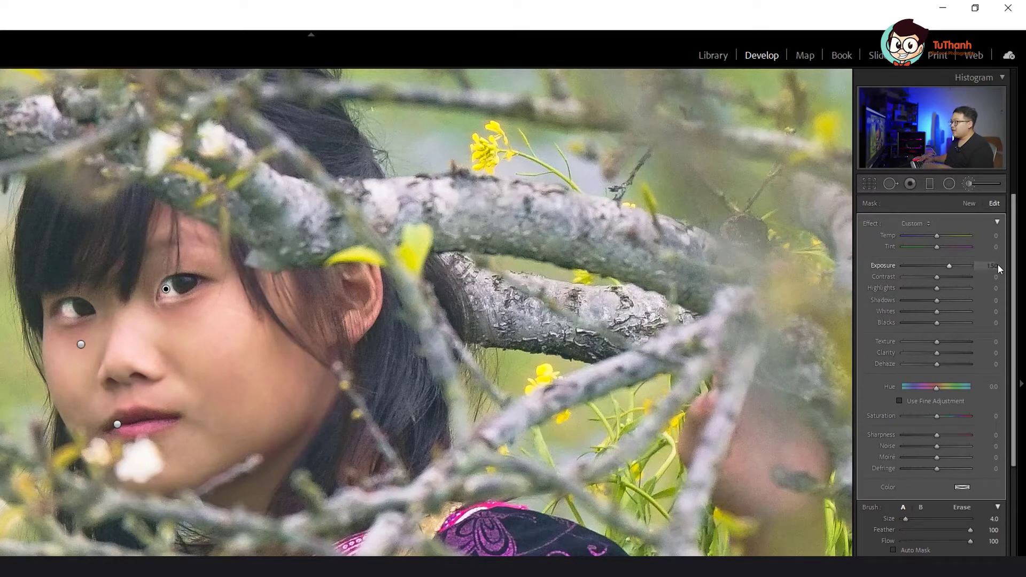
type("1.5")
key("Return")
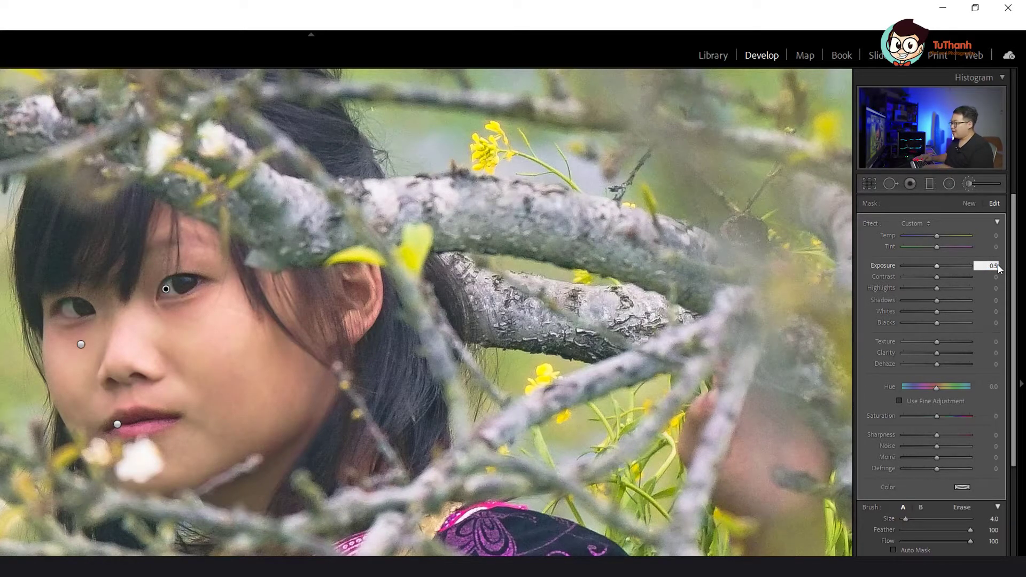
key("z")
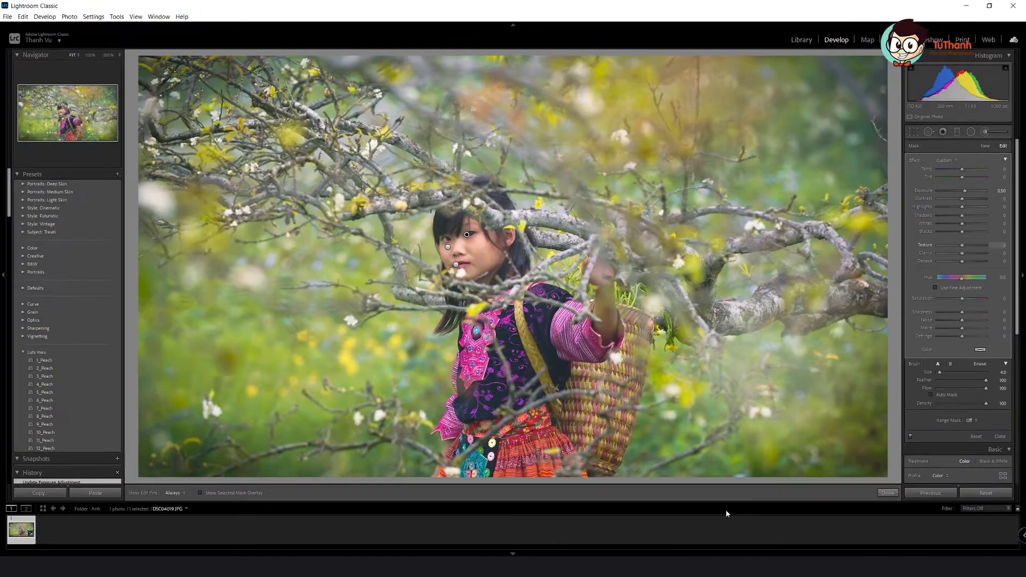
- Close the Adjustment Brush and inspect the face and embroidered clothing at 100% before returning to Fit
left_click(263, 508)
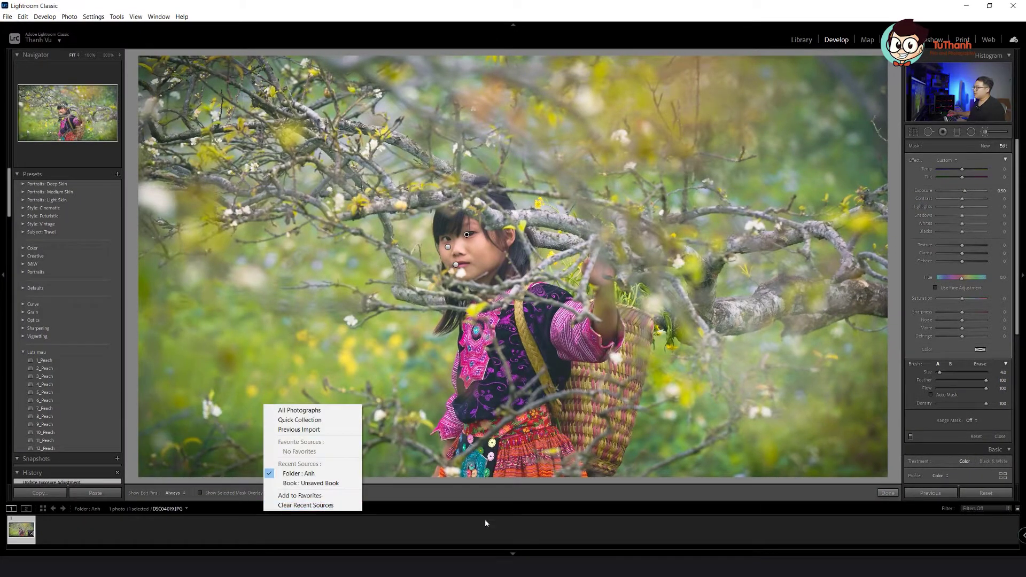
left_click(985, 132)
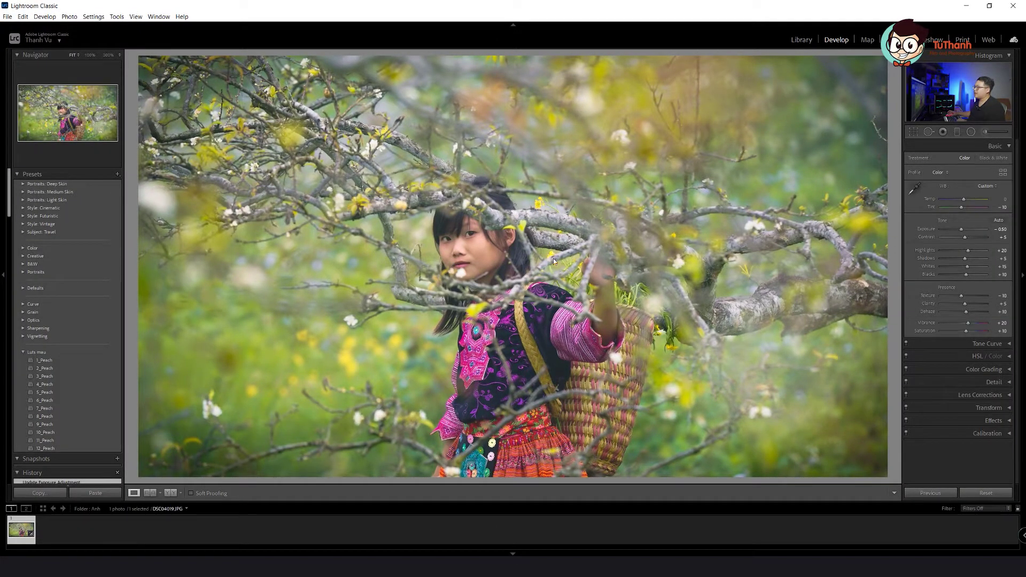
left_click(491, 241)
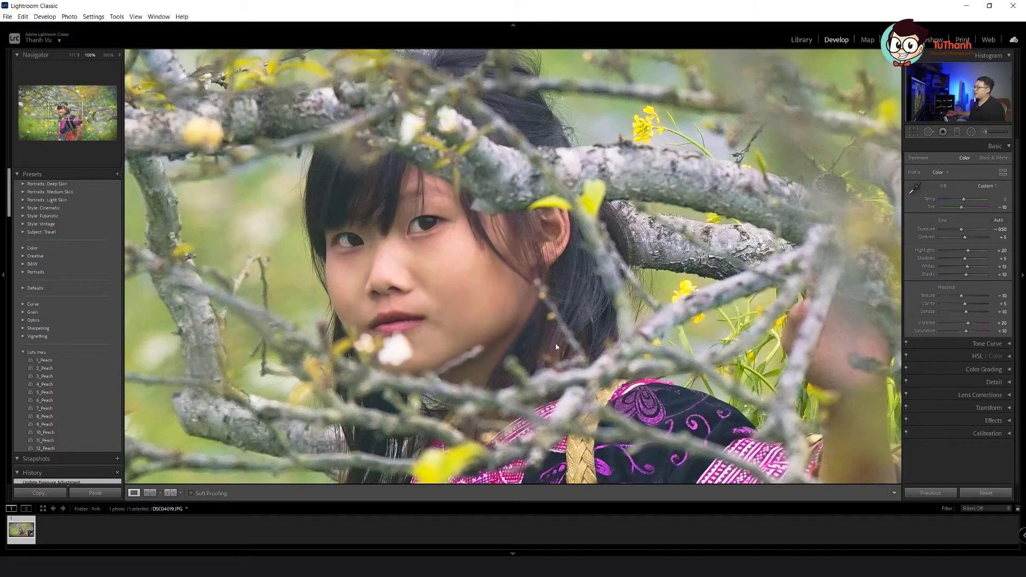
left_click(534, 336)
left_click(546, 292)
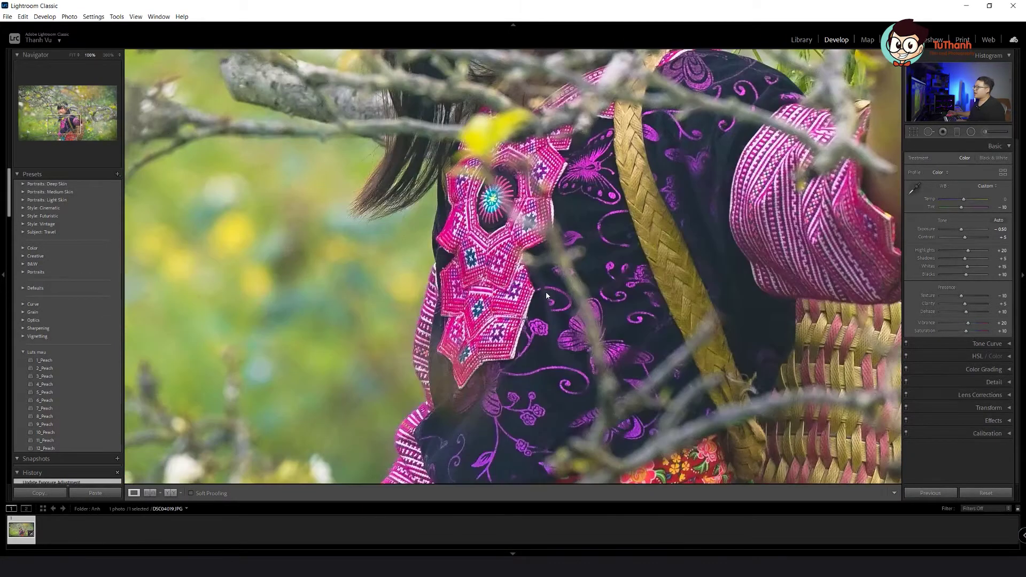
left_click(524, 253)
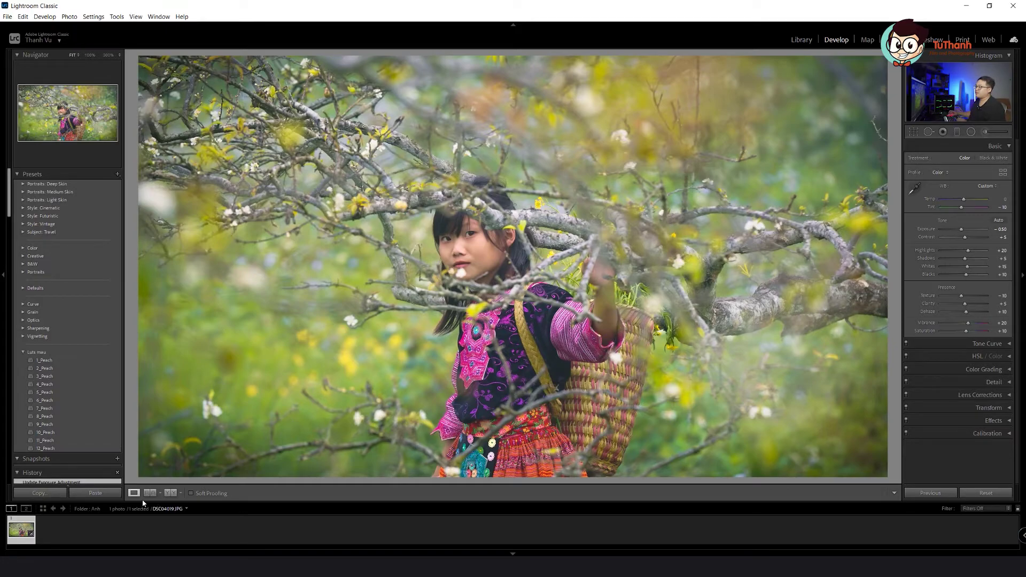
- Switch to the Before/After side-by-side comparison view
left_click(170, 492)
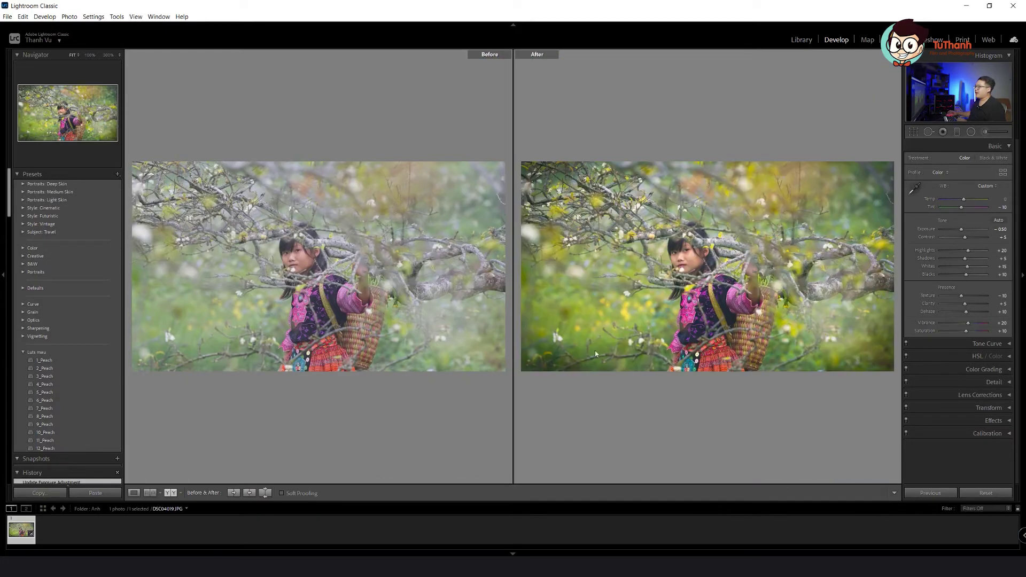